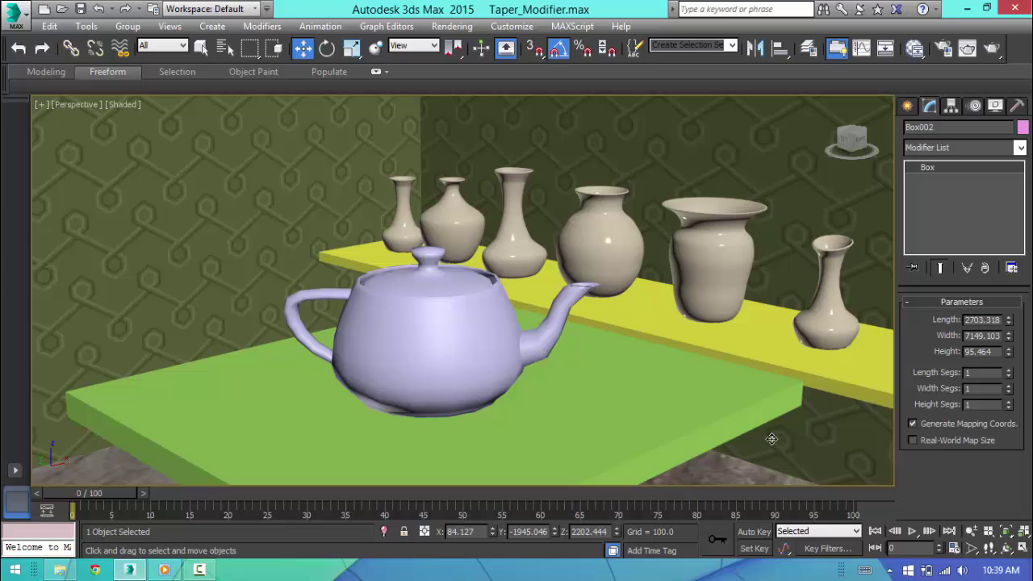
- Apply a Taper modifier to the teapot on the green table
left_click(470, 379)
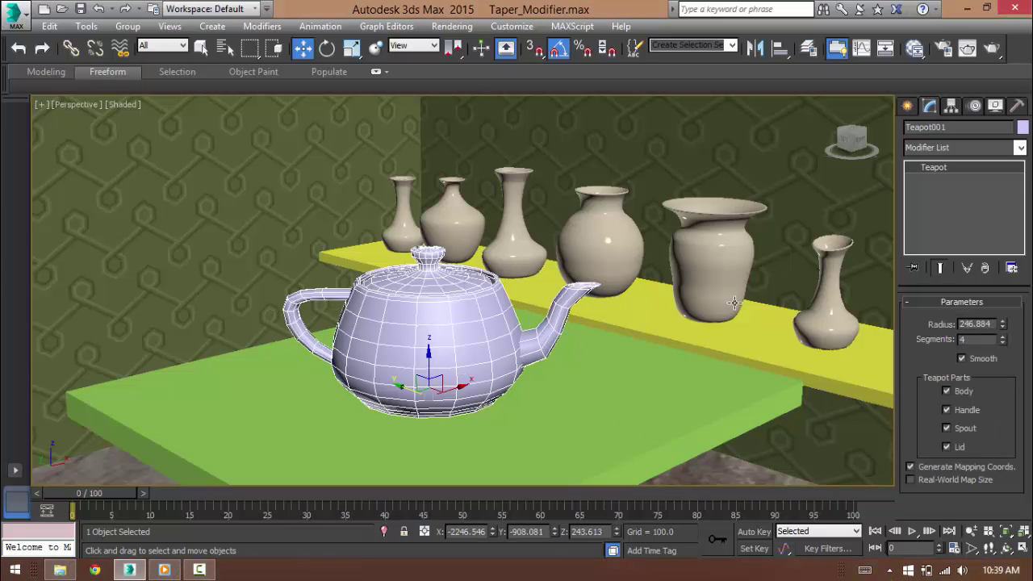
left_click(951, 148)
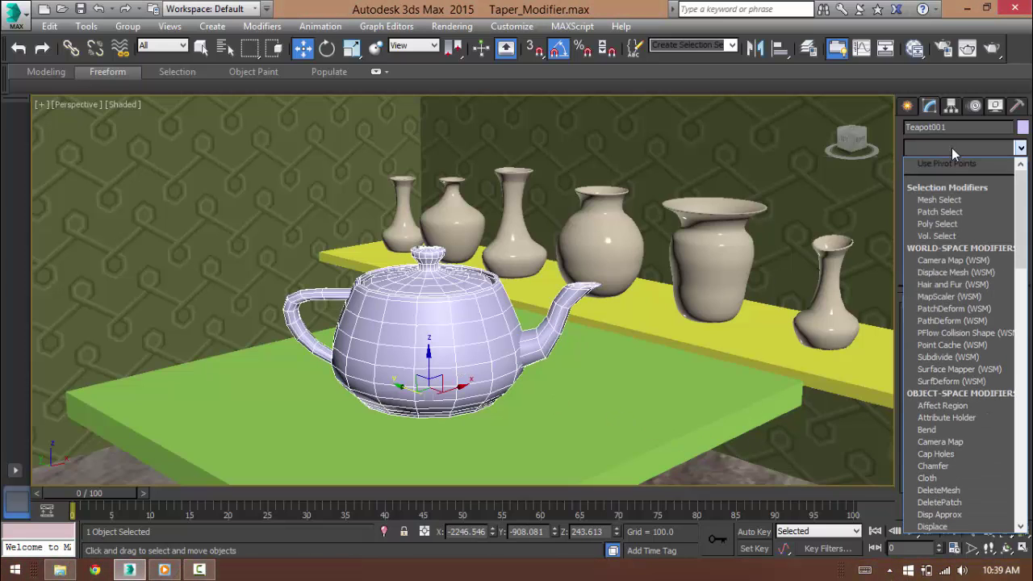
key("t")
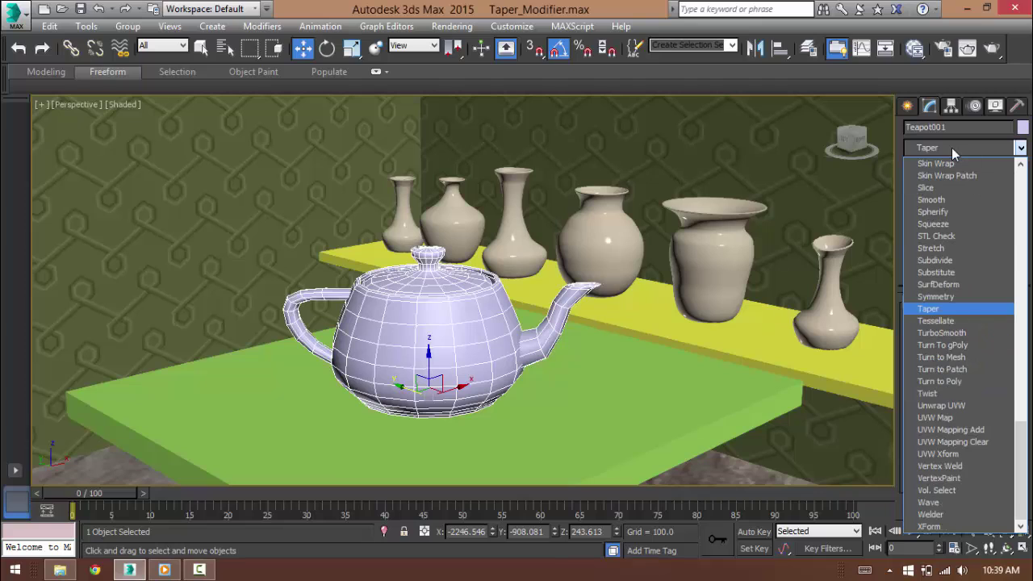
left_click(930, 309)
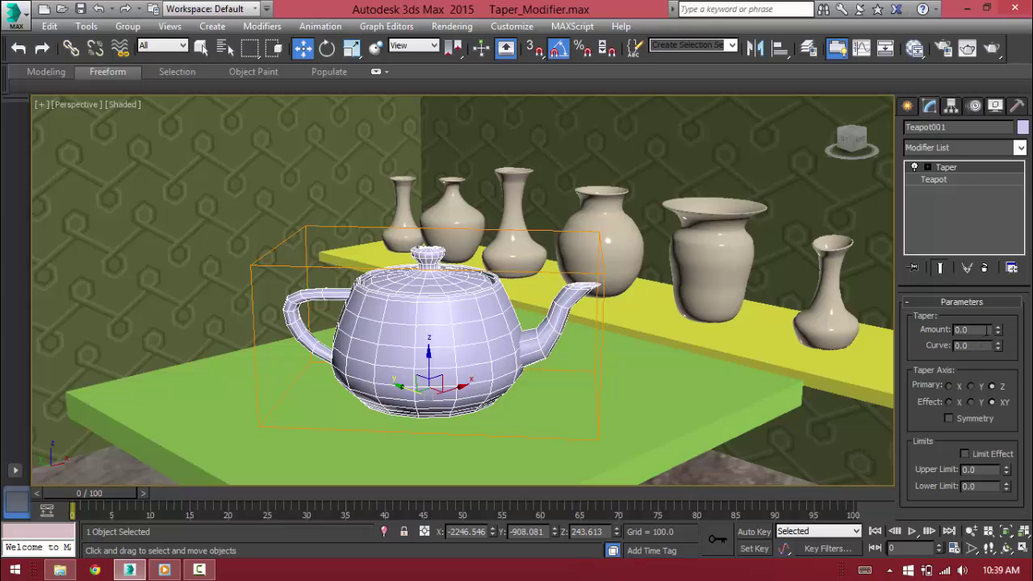
- Try flaring the teapot with a taper amount of 0.88 and narrowing it with -0.74
left_click_drag(998, 332, 997, 260)
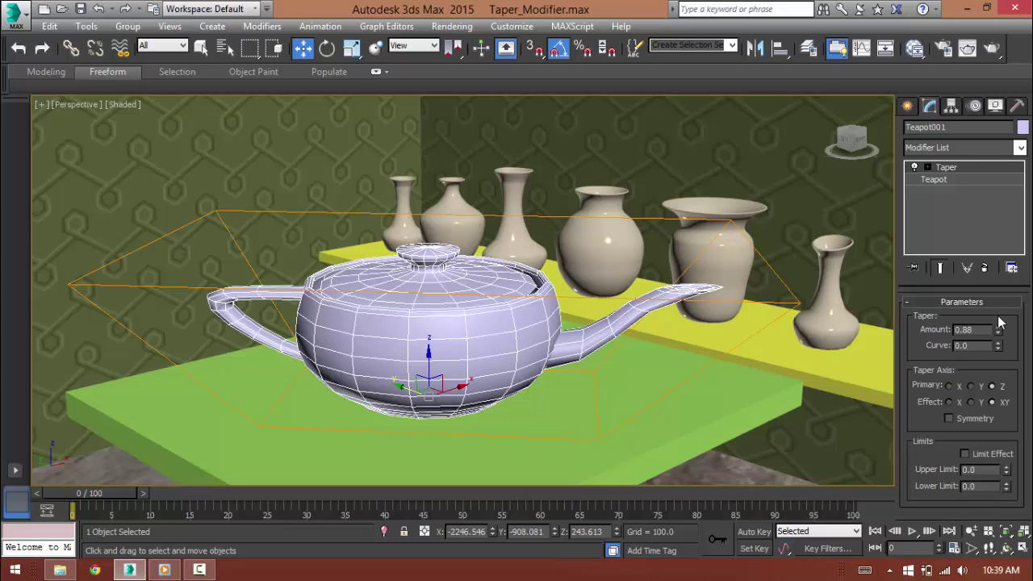
left_click_drag(997, 330, 1000, 458)
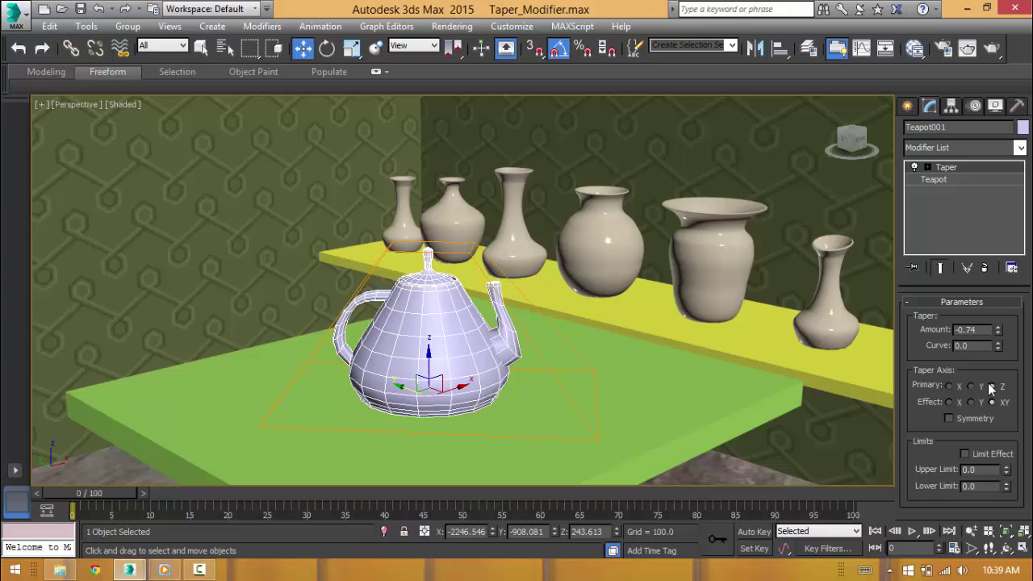
- Try Y and X as the taper's primary axis, and return it to Z
left_click(970, 386)
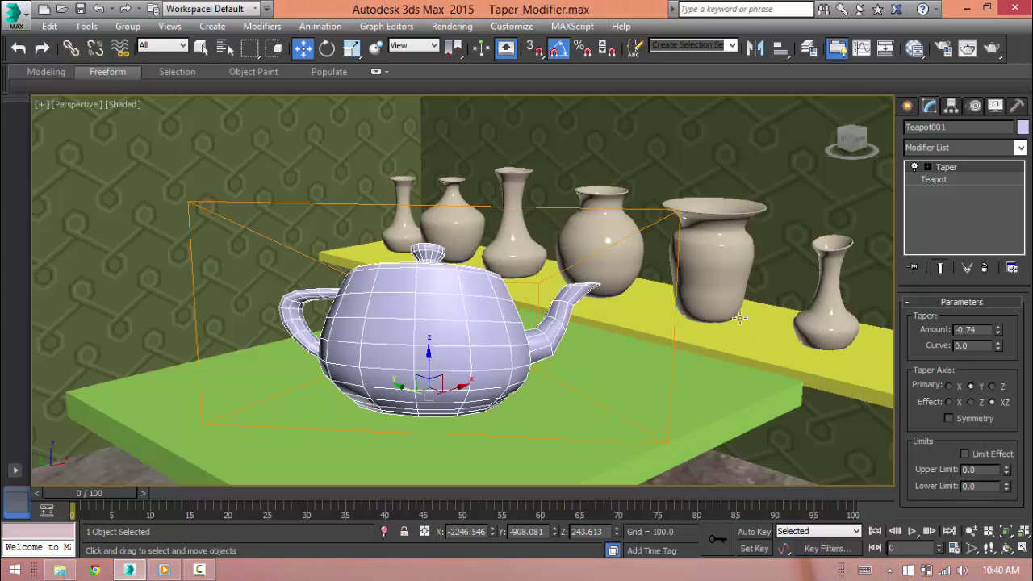
middle_click_drag(738, 317, 718, 327, "alt")
left_click(949, 386)
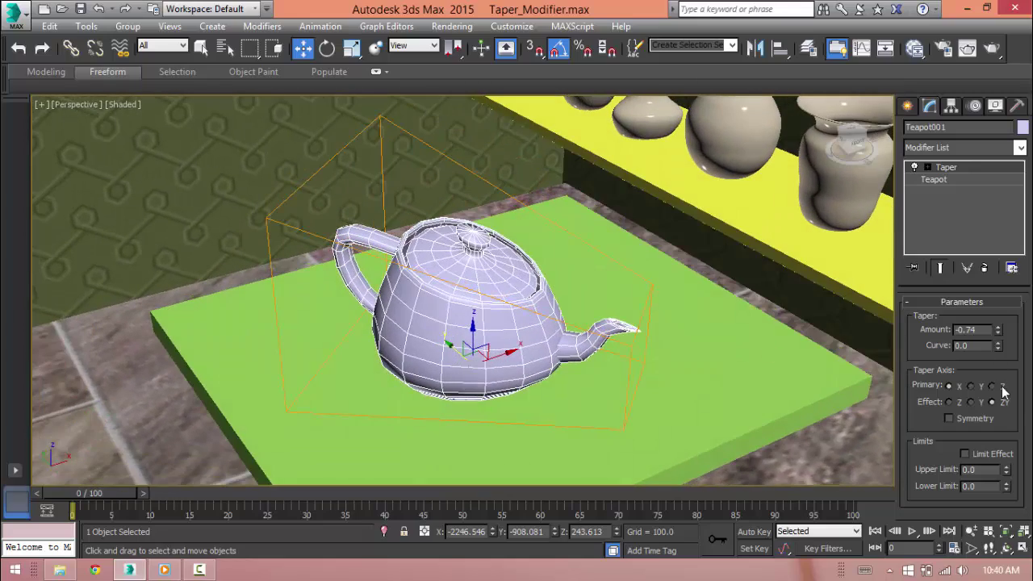
left_click(992, 386)
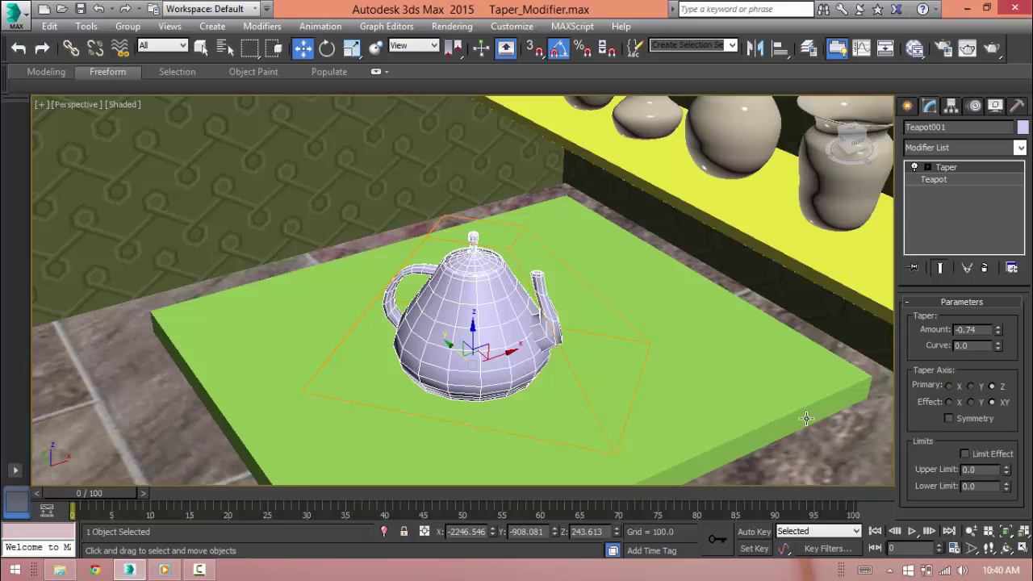
- Try the taper effect on the Y and X axes with an amount of 1.28, and return the effect to XY
middle_click_drag(806, 418, 888, 399, "alt")
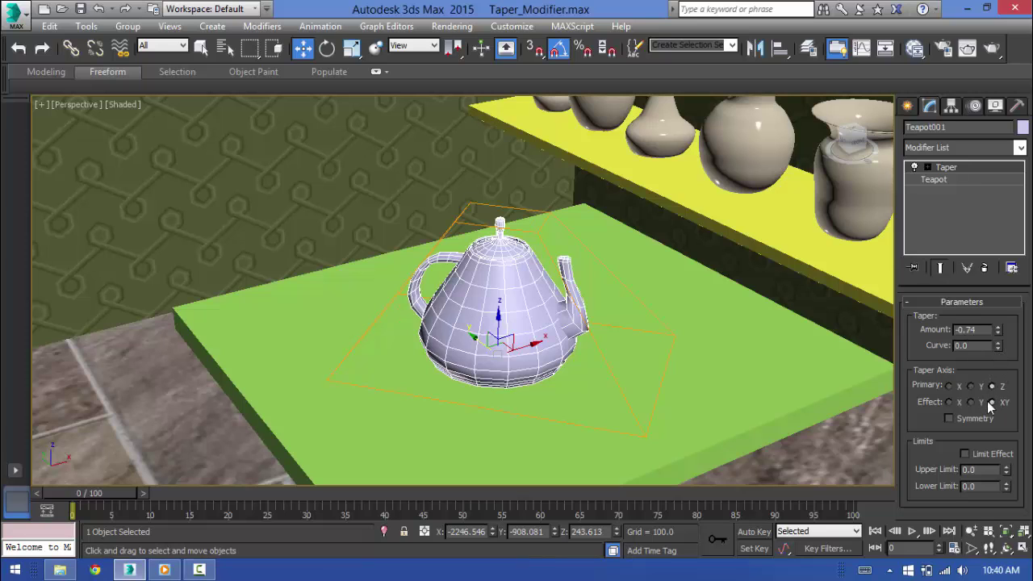
left_click(979, 403)
middle_click_drag(771, 315, 727, 332, "alt")
left_click(956, 401)
left_click_drag(1000, 329, 704, 268)
middle_click_drag(704, 268, 630, 342, "alt")
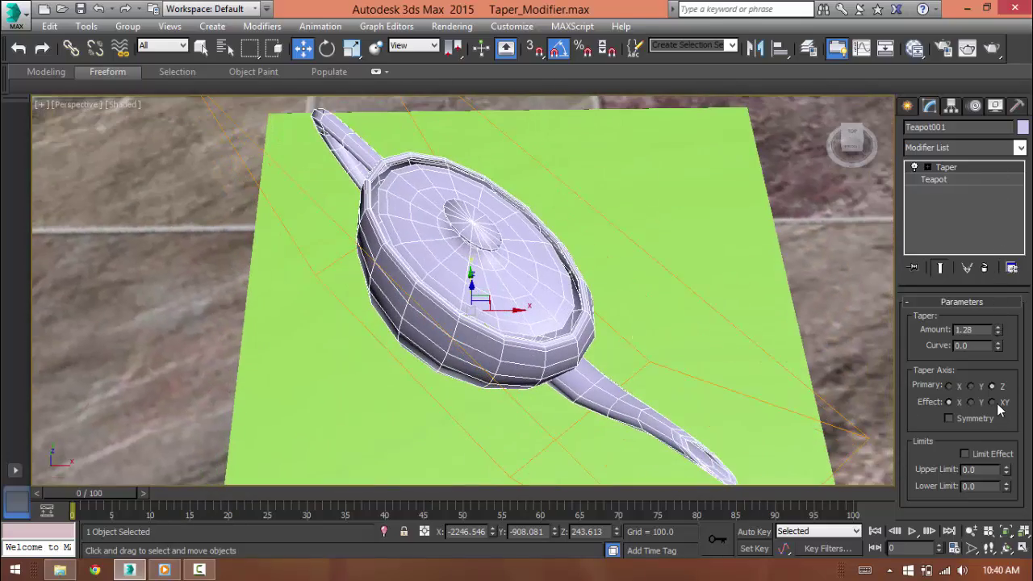
left_click(991, 401)
left_click(970, 402)
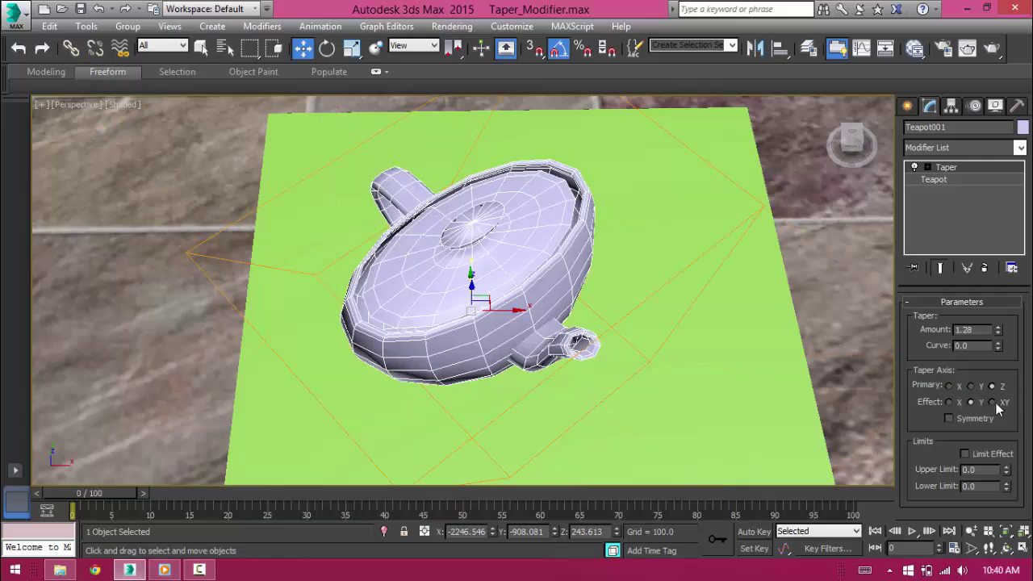
left_click(991, 402)
- Set the teapot's taper amount to 0.2 and its curve to -2.1
middle_click_drag(680, 376, 746, 332, "alt")
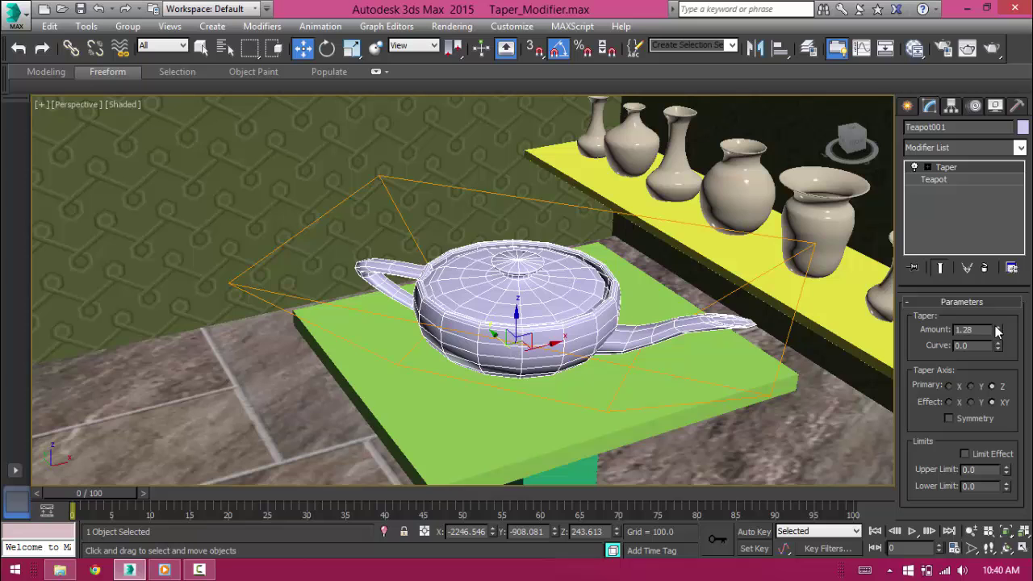
left_click_drag(997, 329, 1009, 407)
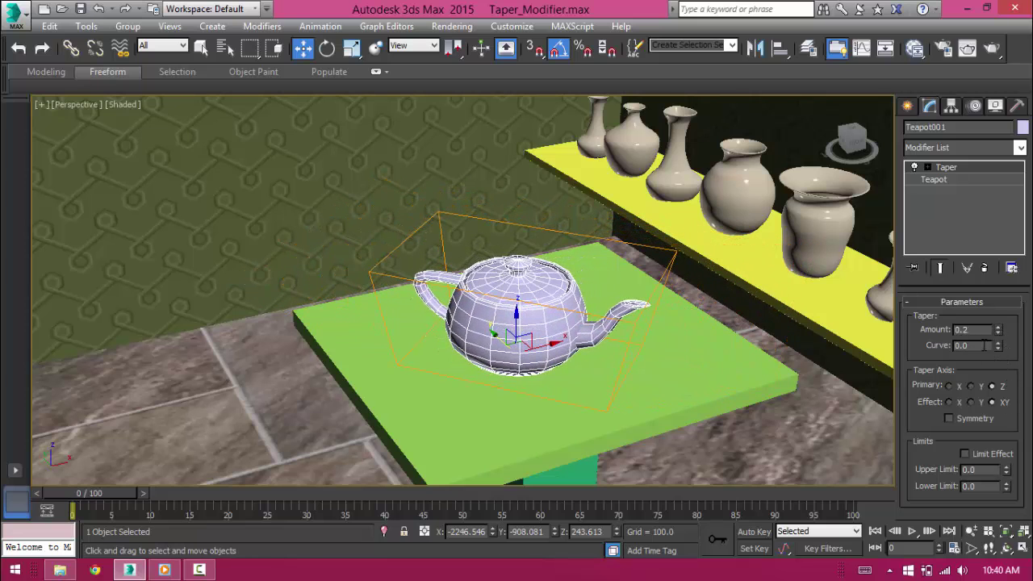
left_click_drag(997, 345, 993, 500)
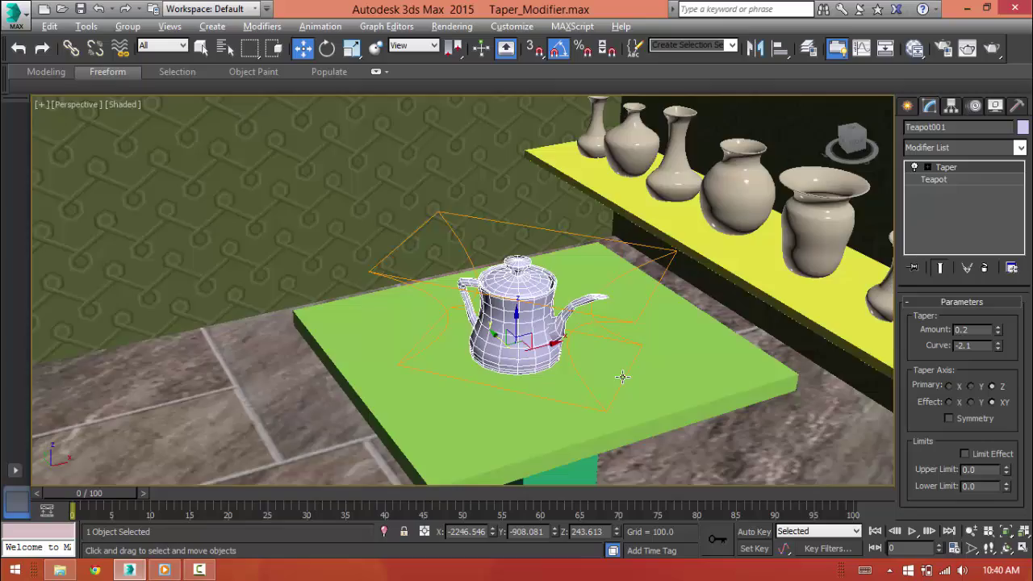
middle_click_drag(622, 377, 627, 358, "alt")
scroll(588, 350, "up", 5)
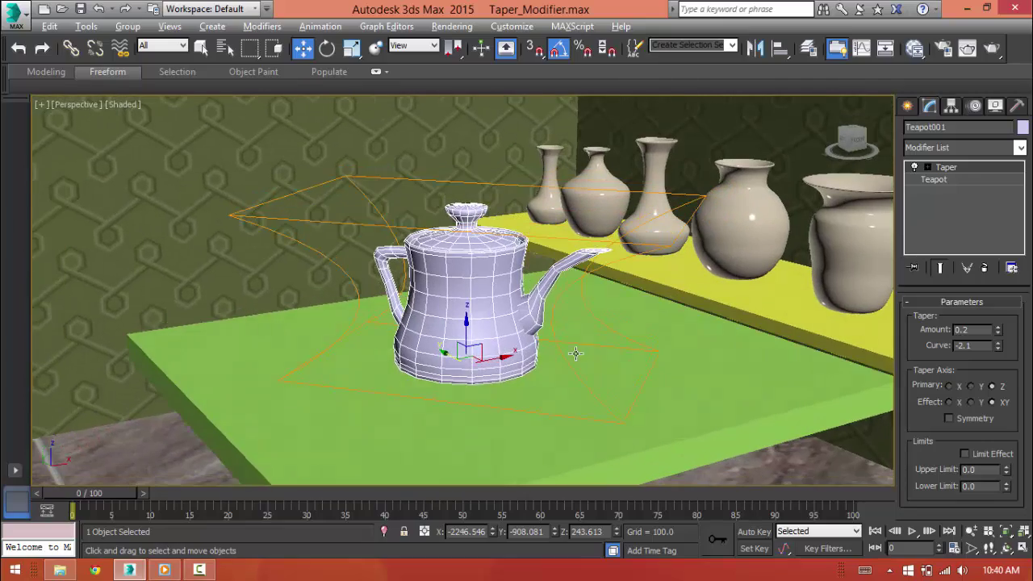
scroll(575, 352, "down", 2)
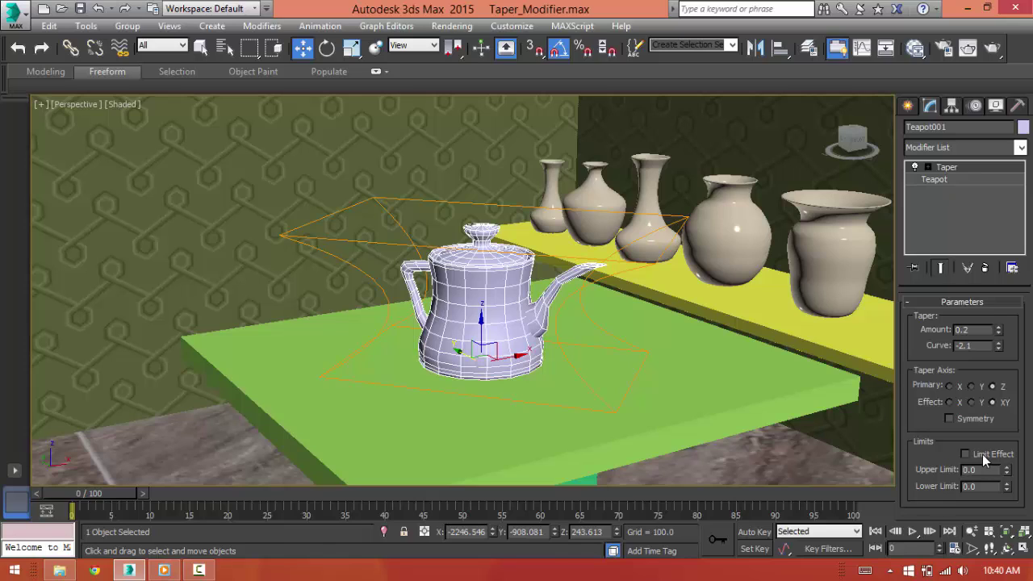
- Try limiting the taper effect with an upper limit of 119.21 and a lower limit of 54.74, and switch the limit off
left_click(972, 455)
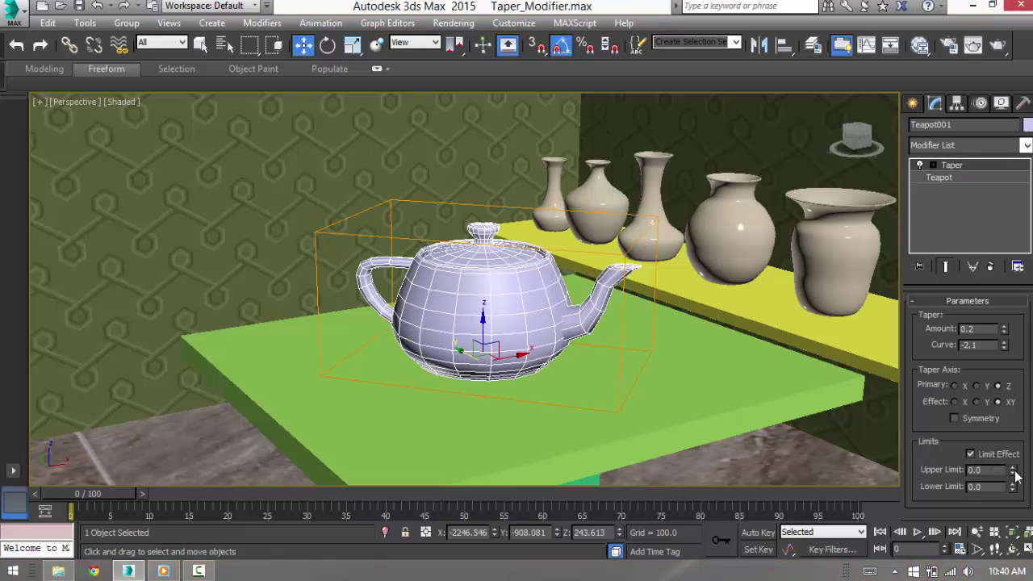
left_click_drag(1014, 474, 763, 413)
right_click(1014, 488)
left_click_drag(426, 103, 556, 434)
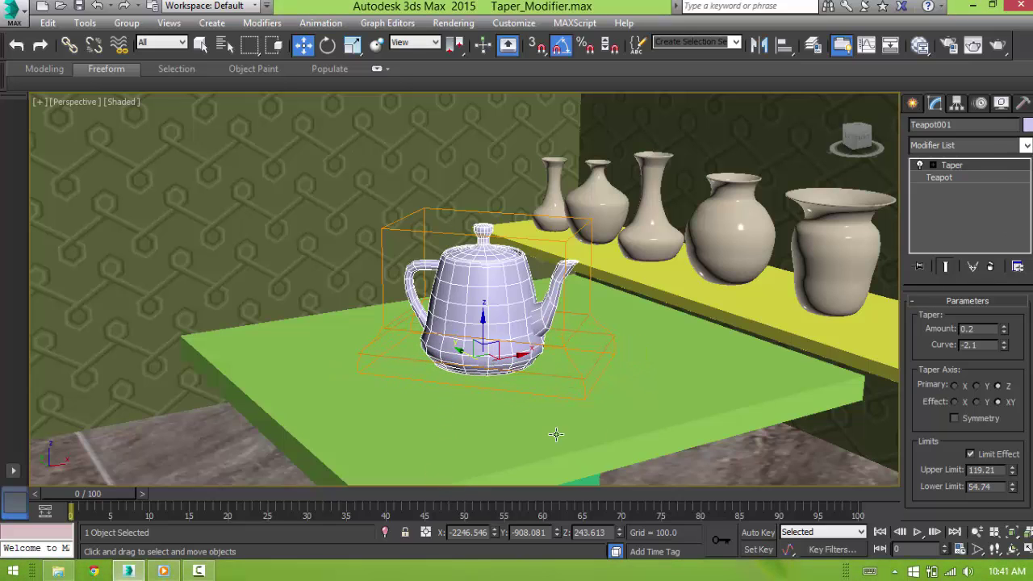
left_click(1000, 454)
middle_click_drag(742, 357, 727, 371, "alt")
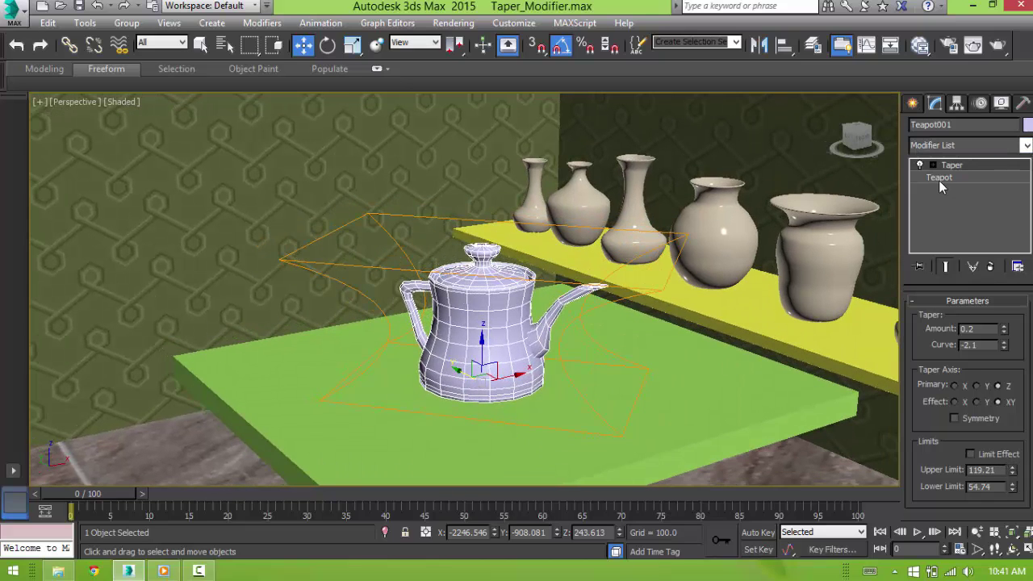
- Switch the Taper modifier off and on again to compare the teapot with and without it
left_click(920, 166)
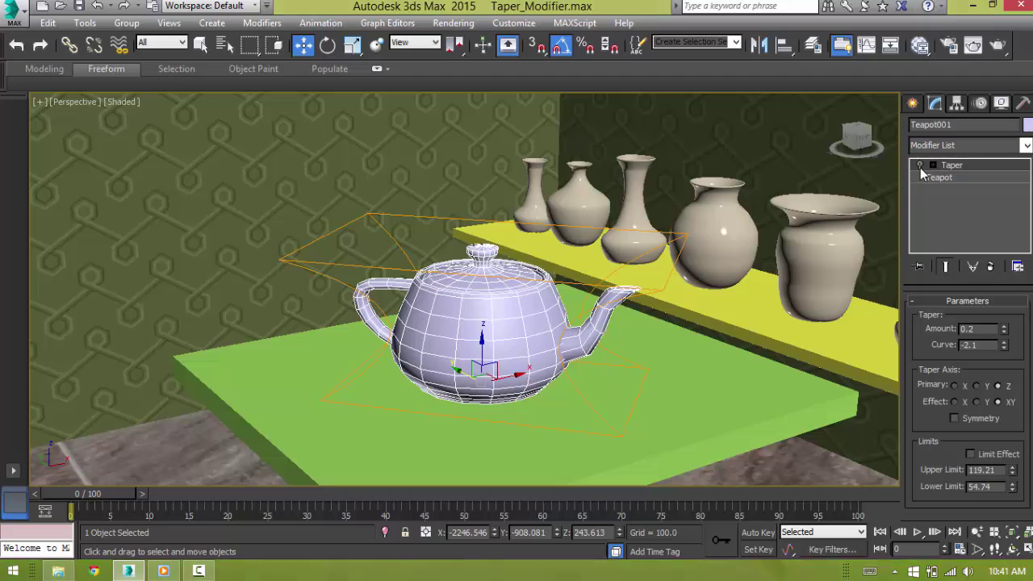
left_click(919, 165)
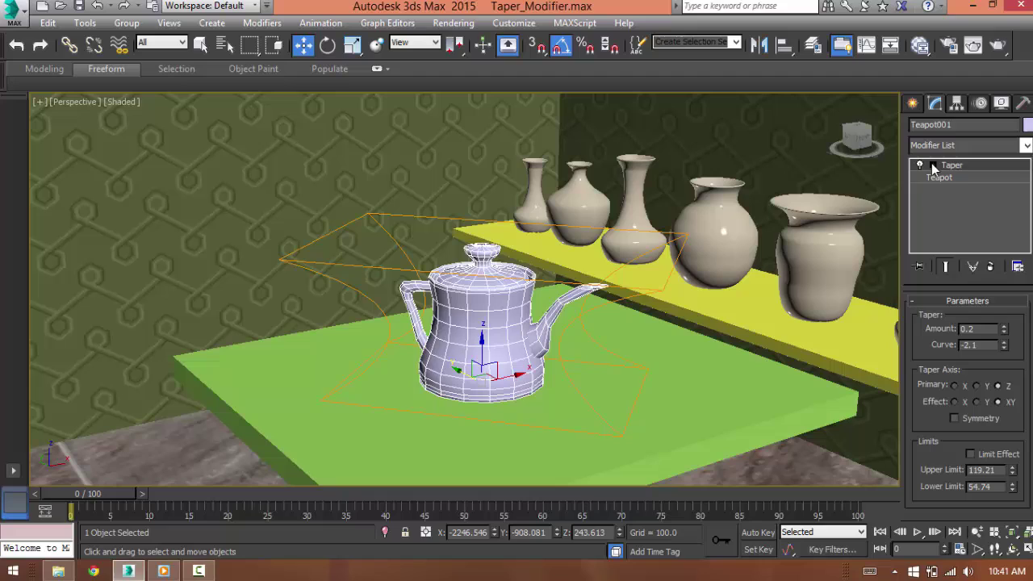
- Try rotating the Taper gizmo, raise it slightly along Z to 253.915, and return to the modifier's main level
left_click(932, 165)
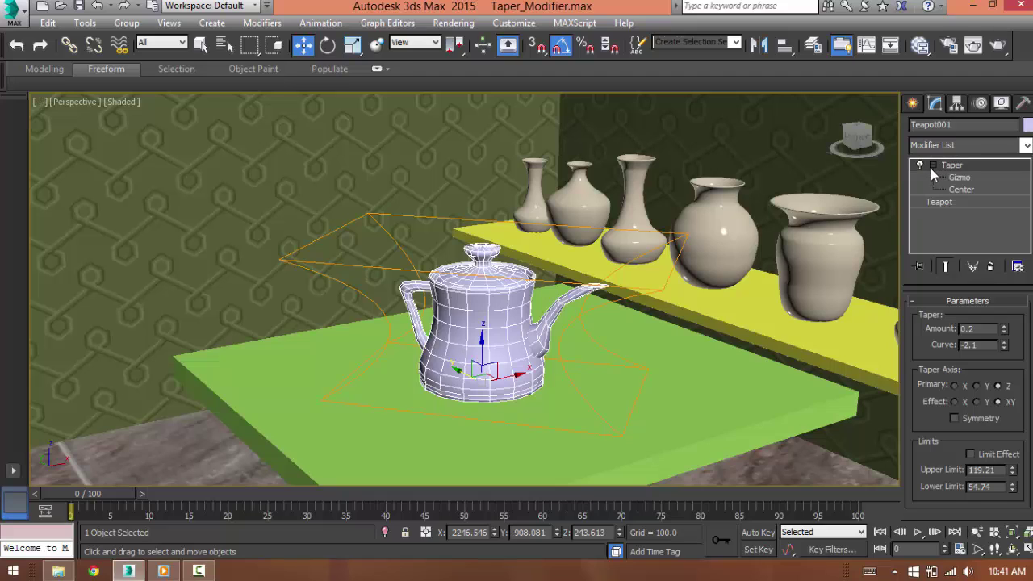
left_click(966, 190)
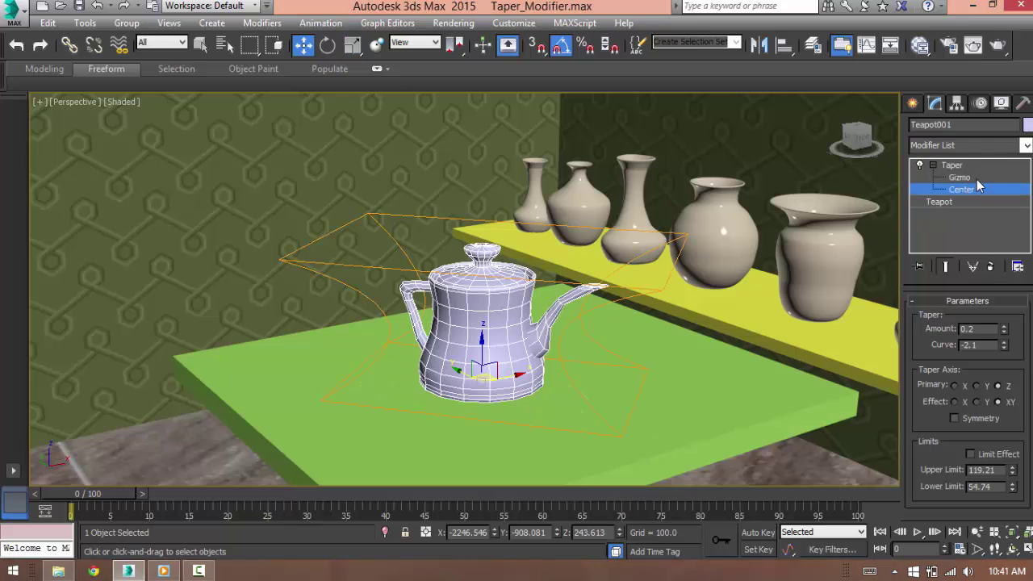
left_click(968, 177)
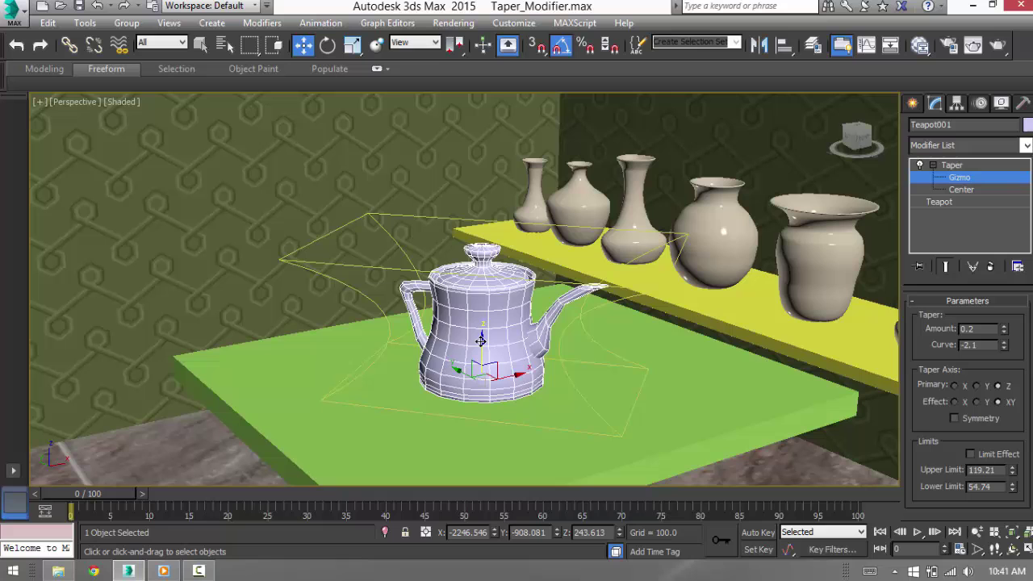
left_click_drag(481, 339, 476, 307)
right_click(475, 307)
key("e")
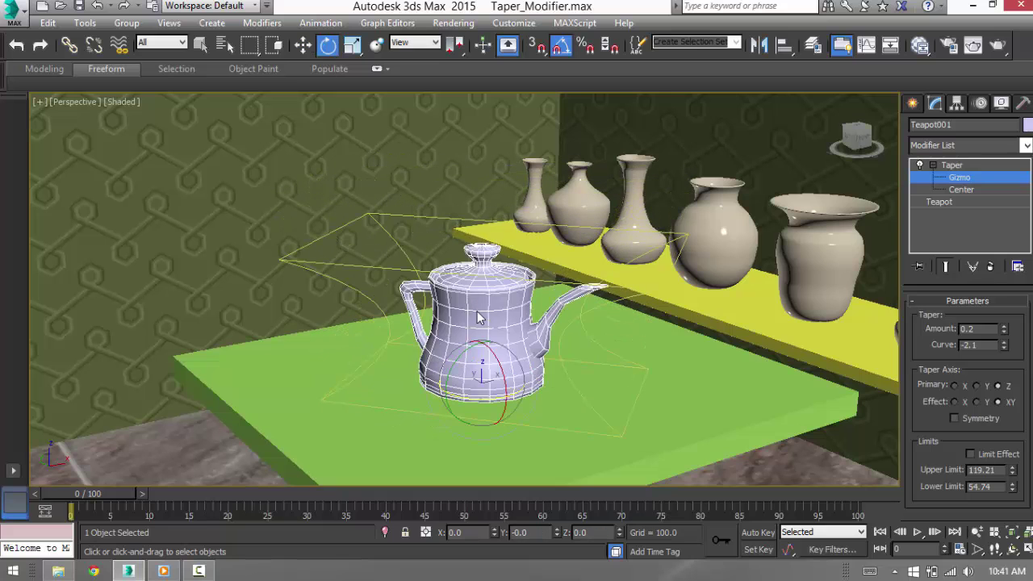
left_click_drag(466, 354, 483, 341)
key("w")
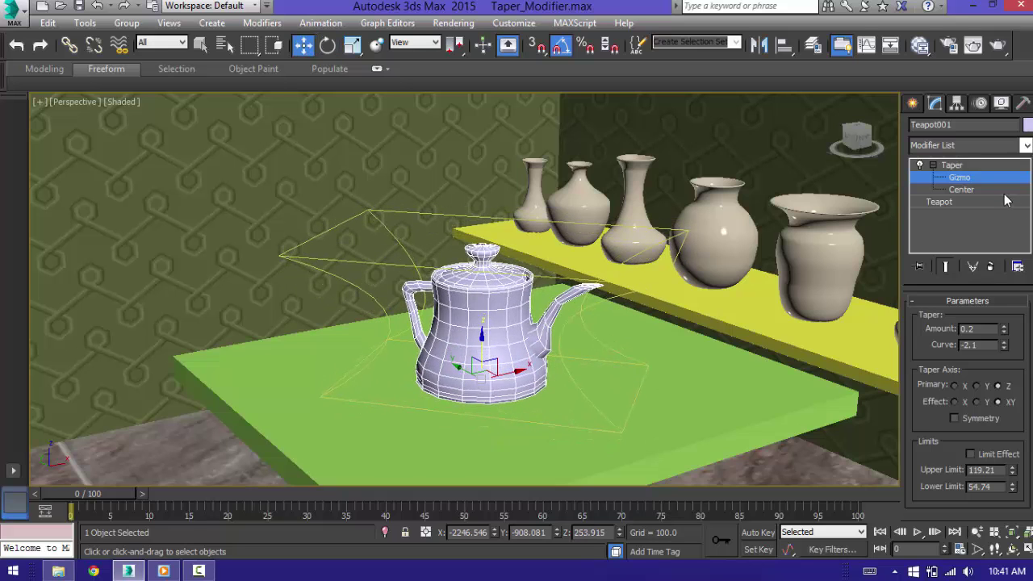
left_click(977, 178)
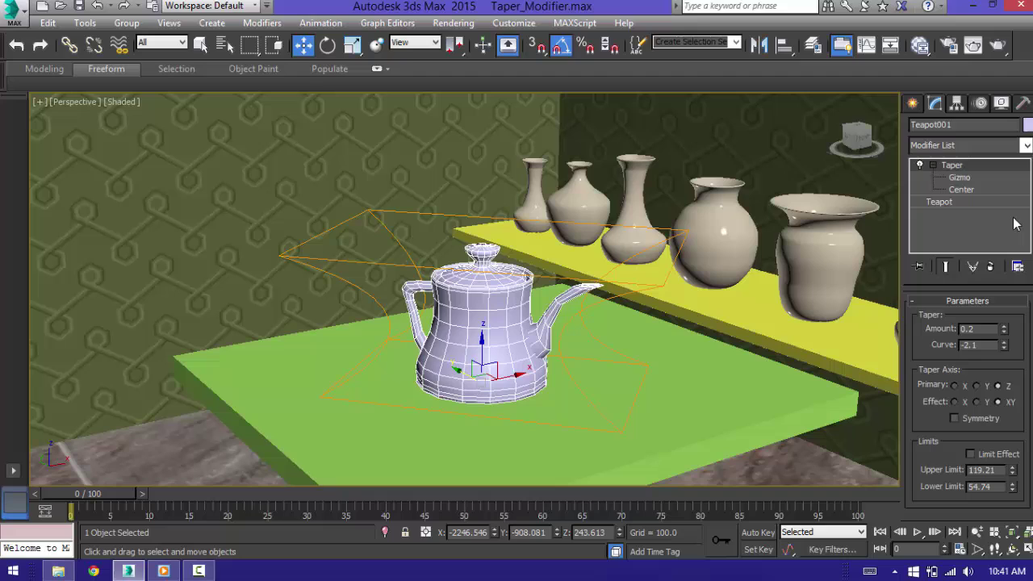
left_click(933, 165)
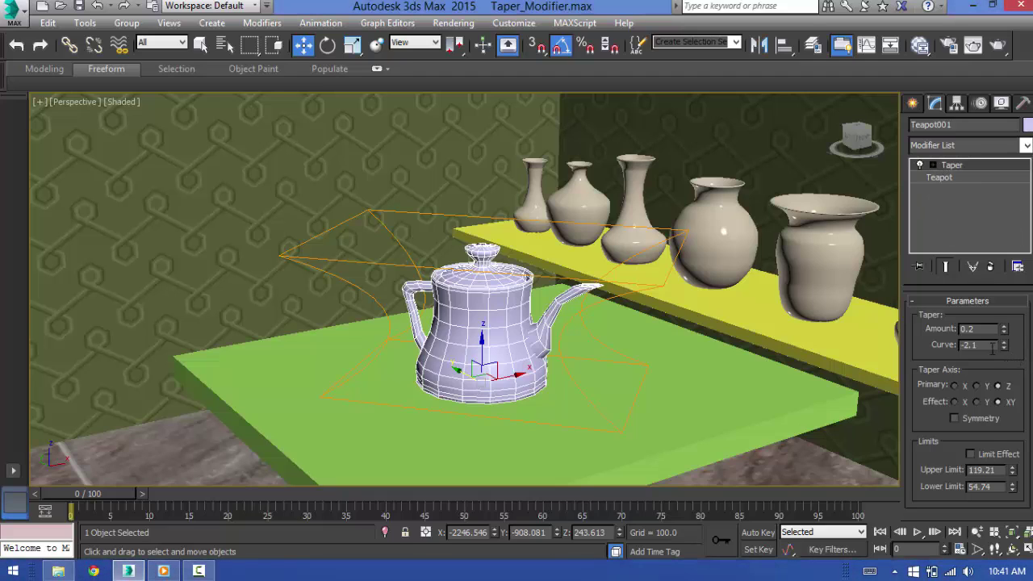